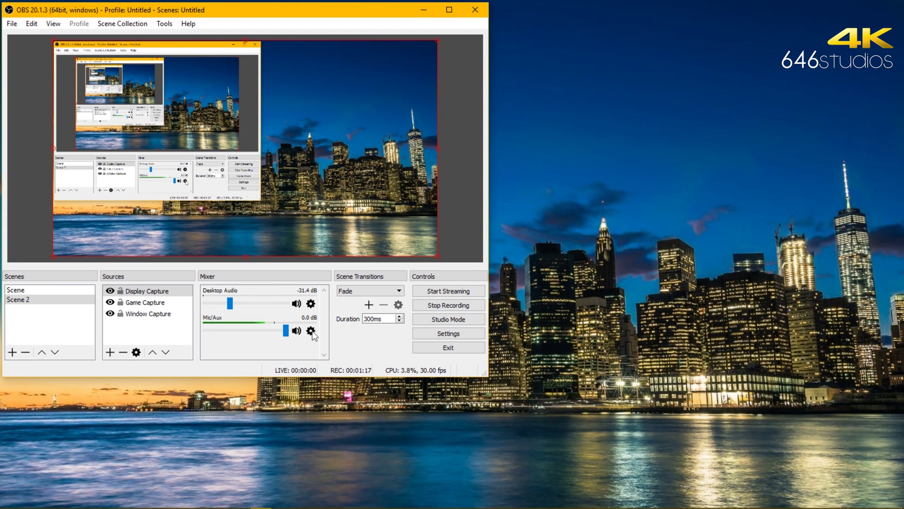
Open the Mic/Aux Filters window, browse filter types without adding one, and select Noise Suppression 1
left_click(311, 331)
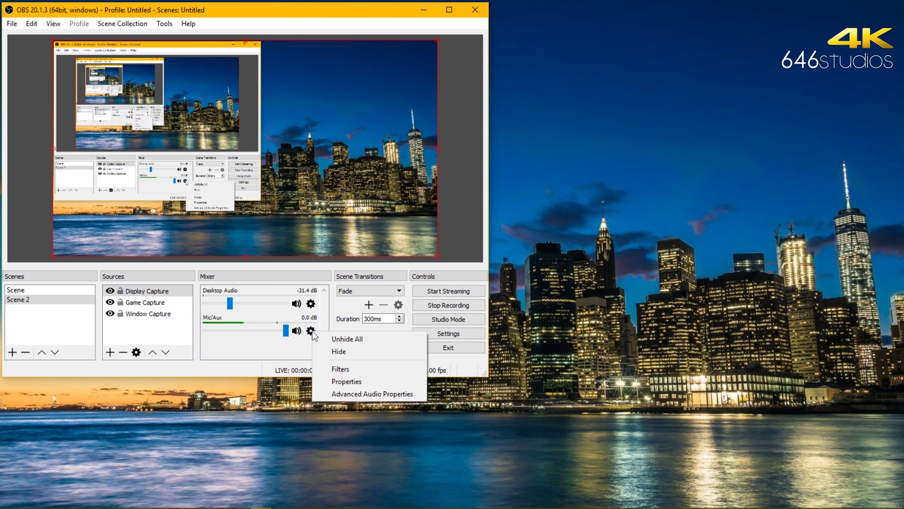
left_click(361, 364)
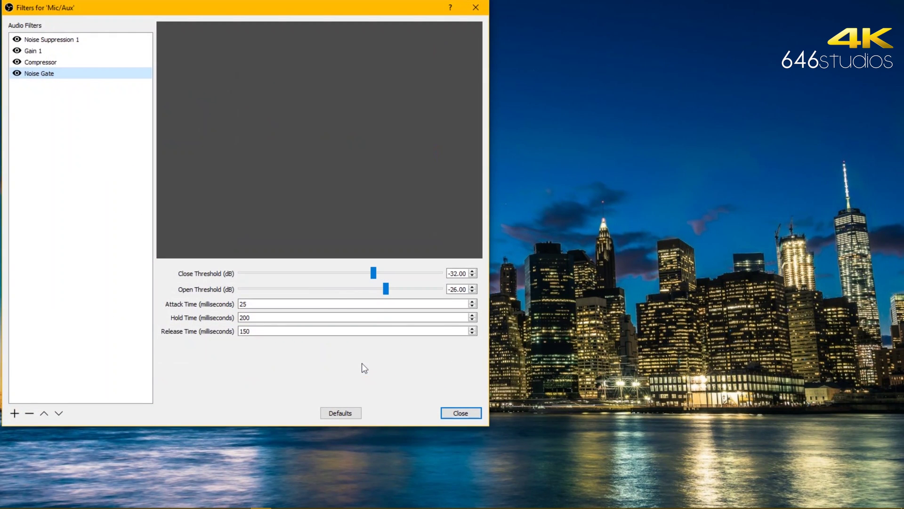
left_click(15, 414)
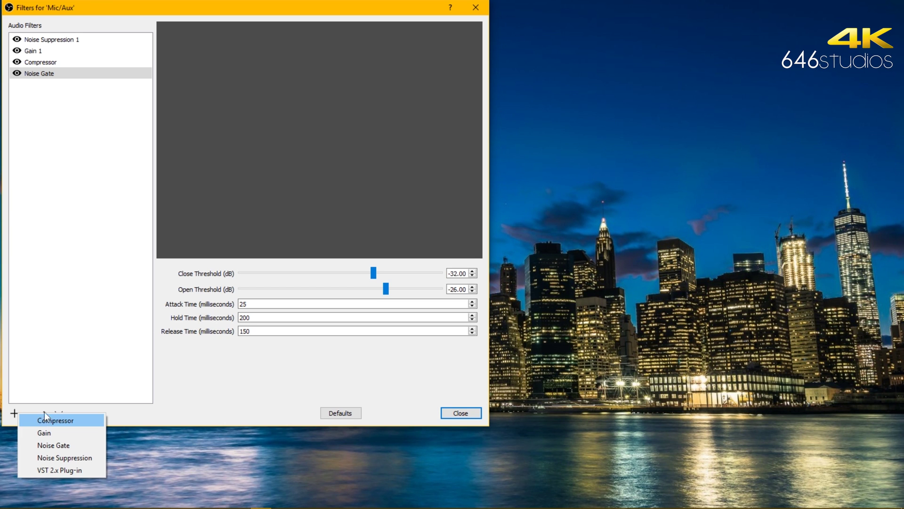
left_click(44, 412)
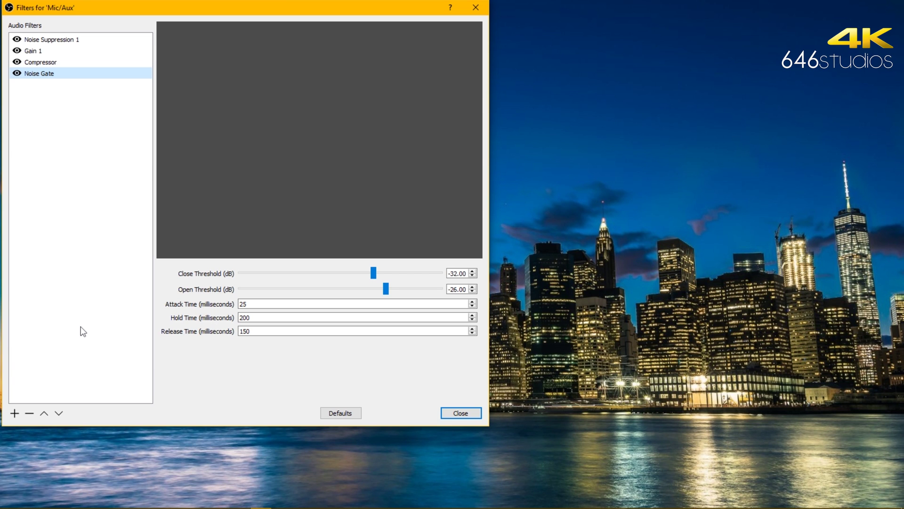
left_click(33, 40)
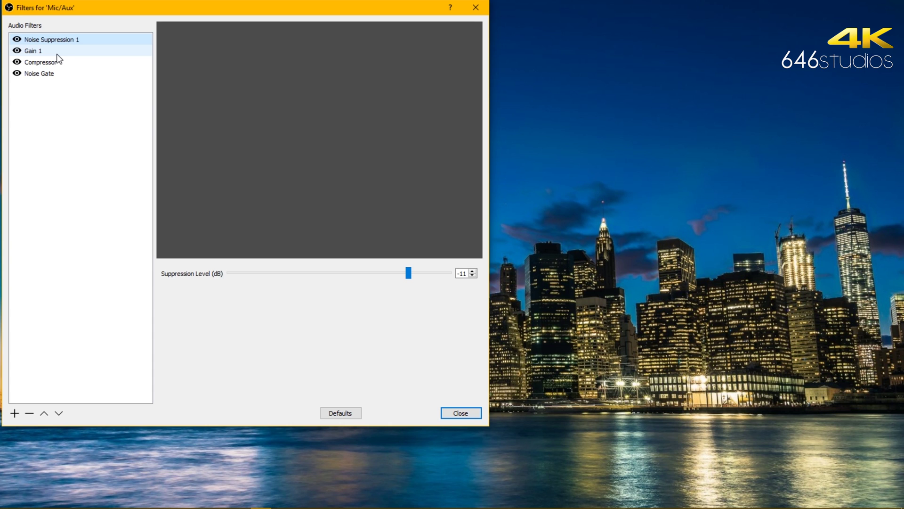
Select Gain 1 in the Mic/Aux filter list to show its 5.00 dB gain
left_click(56, 53)
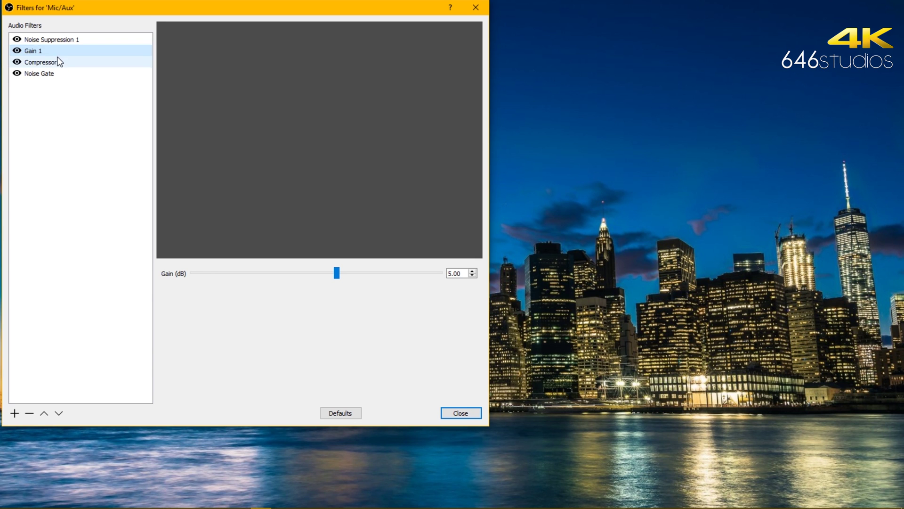
Show the Compressor's 12:1 ratio, -15 dB threshold, 1/100 ms attack/release and 0 dB output
left_click(56, 60)
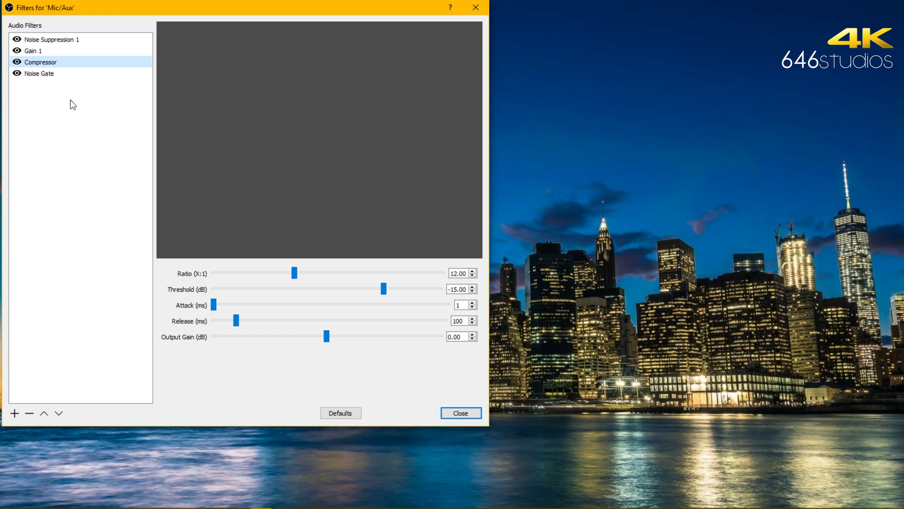
Check the Noise Gate's -32/-26 dB thresholds, then close the Mic/Aux filters window
left_click(46, 73)
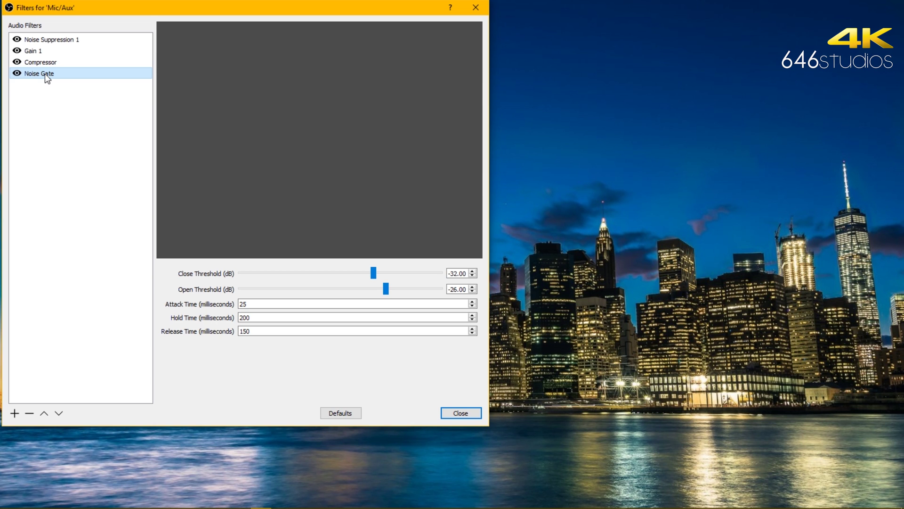
left_click(478, 417)
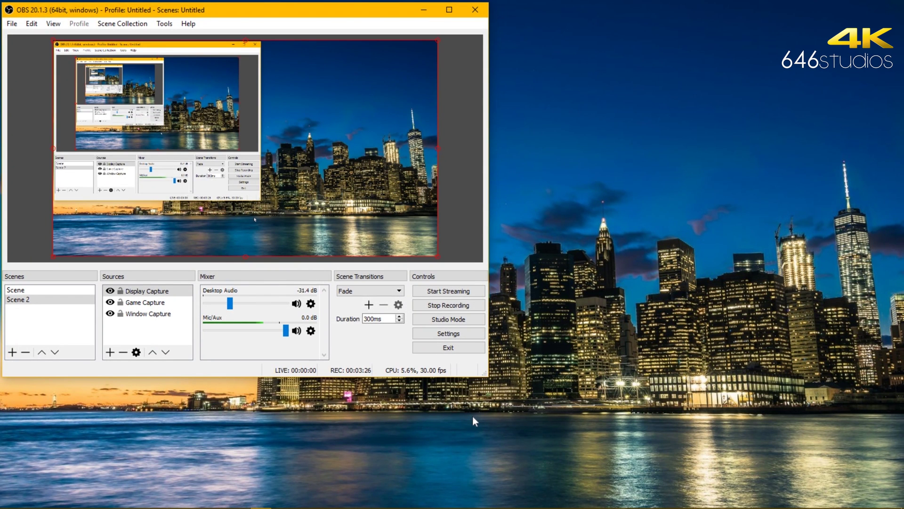